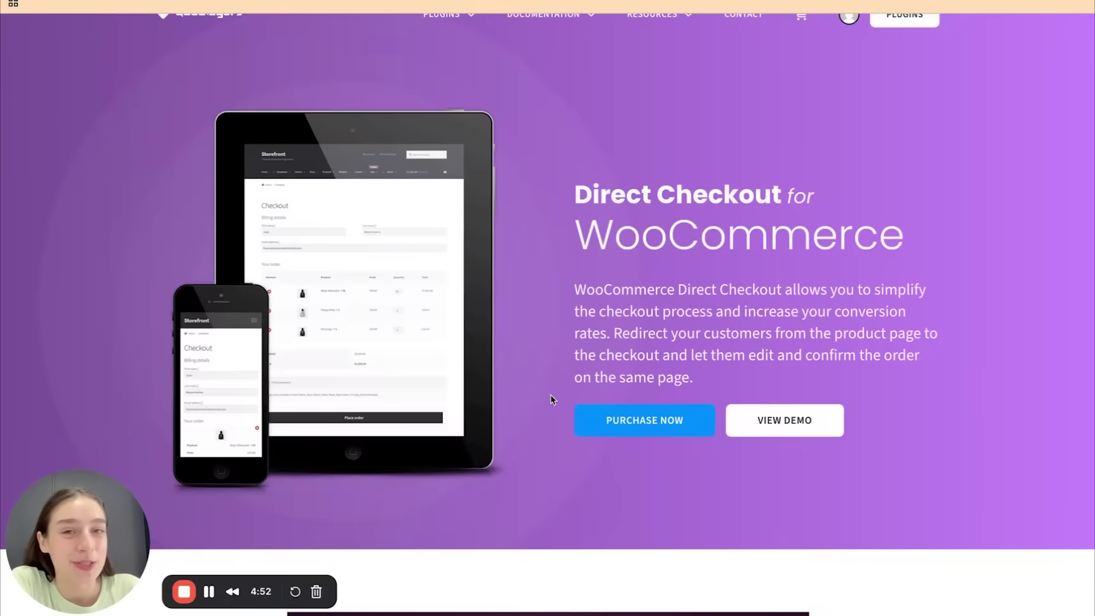
# Step: Scroll through the Direct Checkout for WooCommerce page's feature sections and pricing plans
pyautogui.scroll(-15, 551, 399)
pyautogui.scroll(-10, 551, 395)
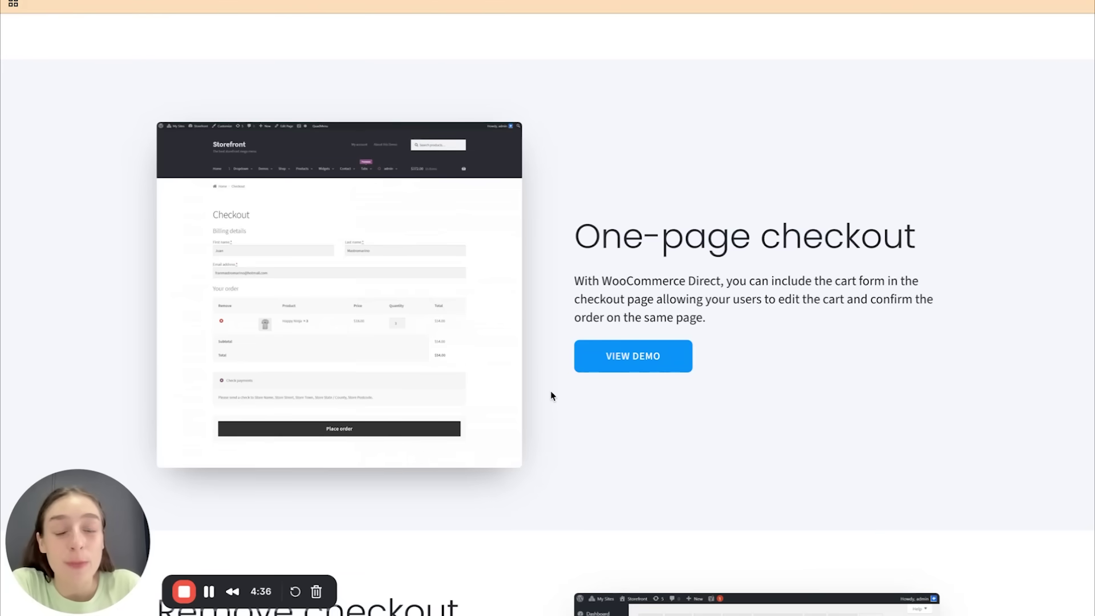
pyautogui.scroll(-8, 551, 395)
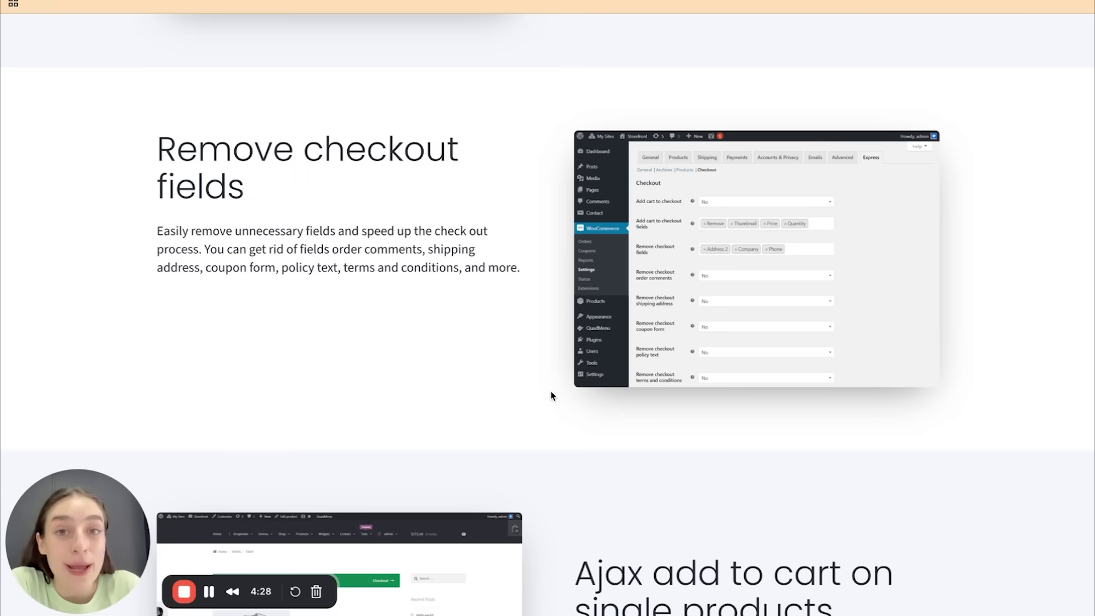
pyautogui.scroll(-8, 551, 394)
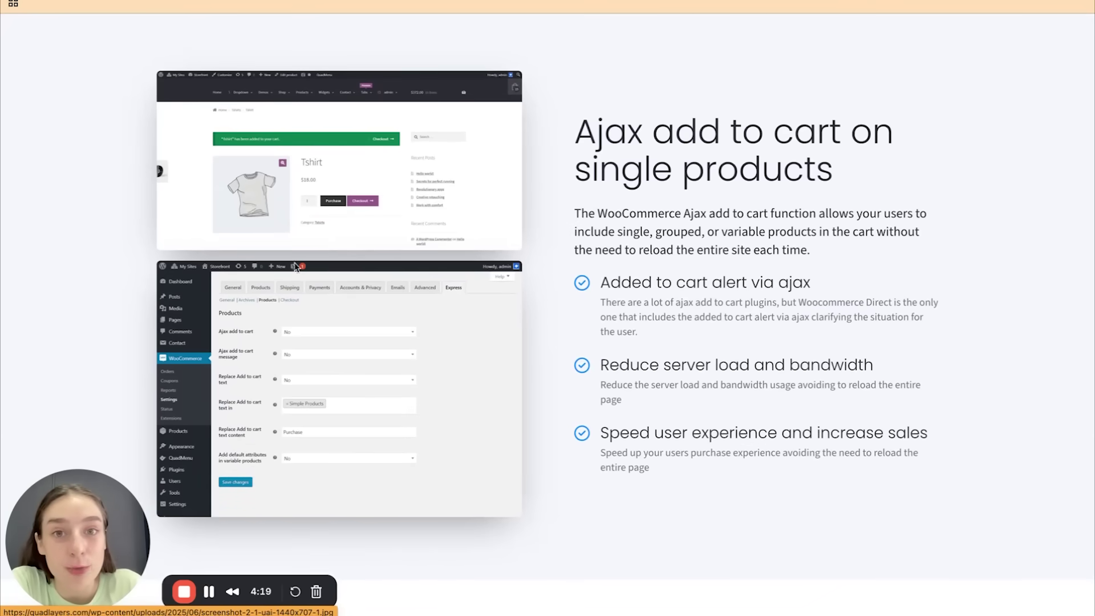
pyautogui.scroll(-8, 283, 213)
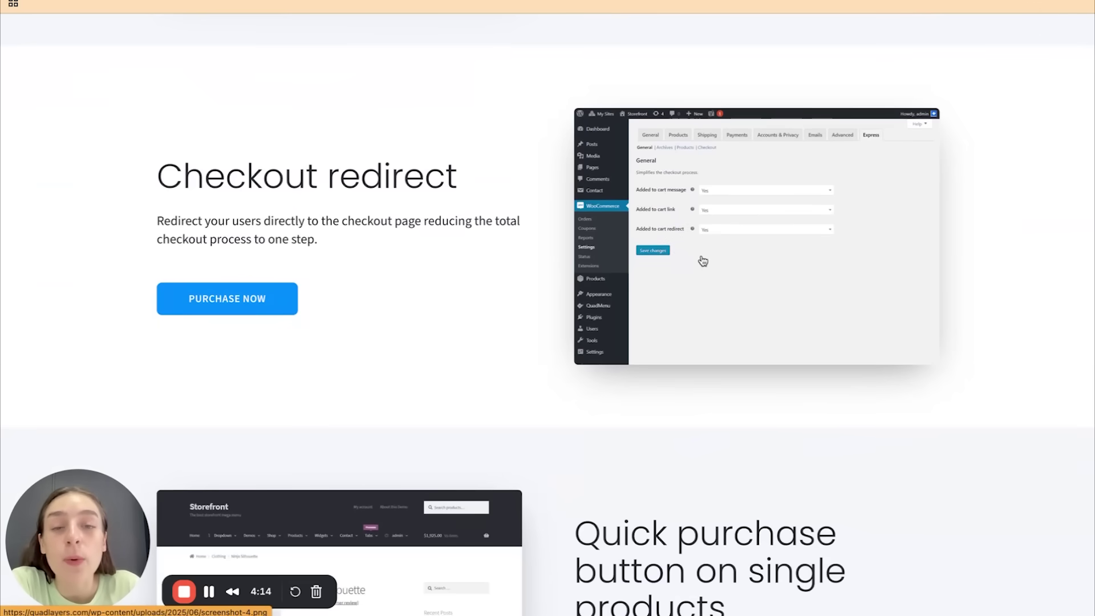
pyautogui.scroll(-6, 702, 260)
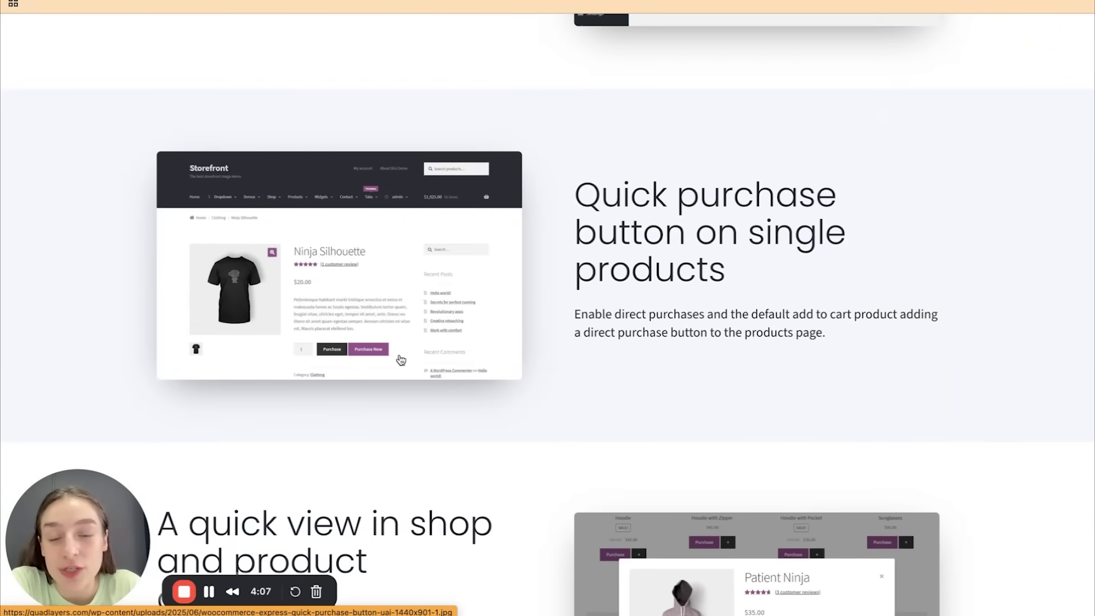
pyautogui.scroll(-3, 399, 355)
pyautogui.scroll(-1, 398, 355)
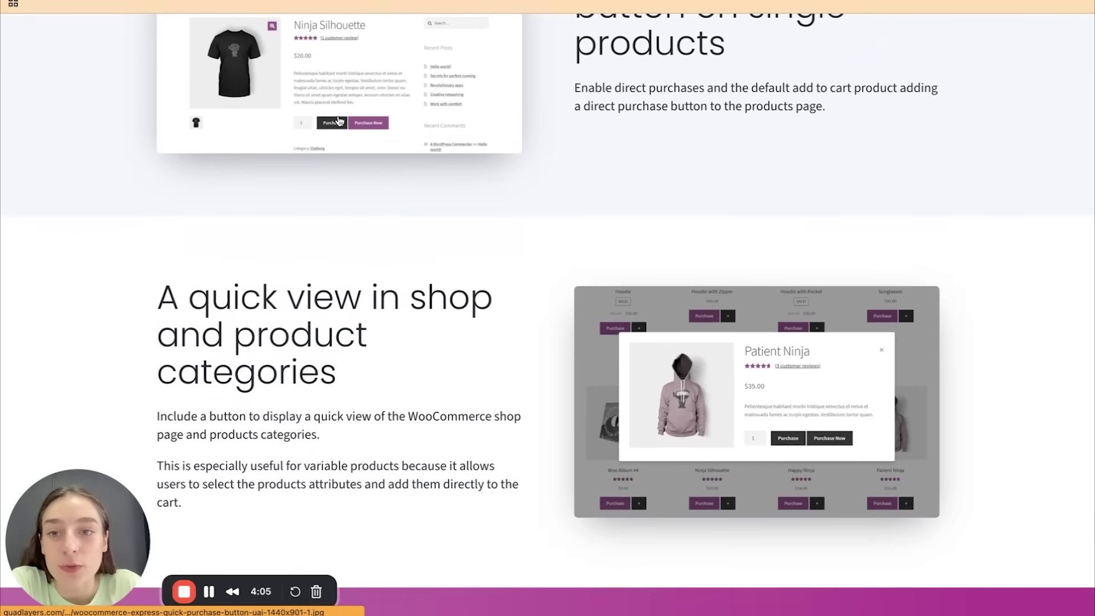
pyautogui.scroll(-3, 430, 197)
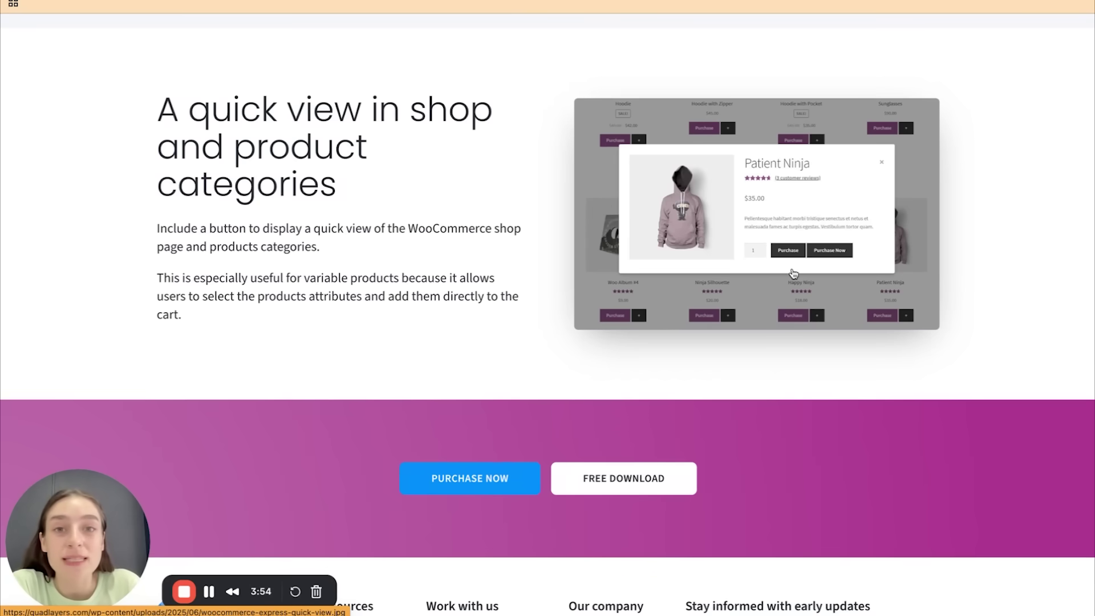
pyautogui.scroll(20, 793, 273)
pyautogui.scroll(3, 793, 273)
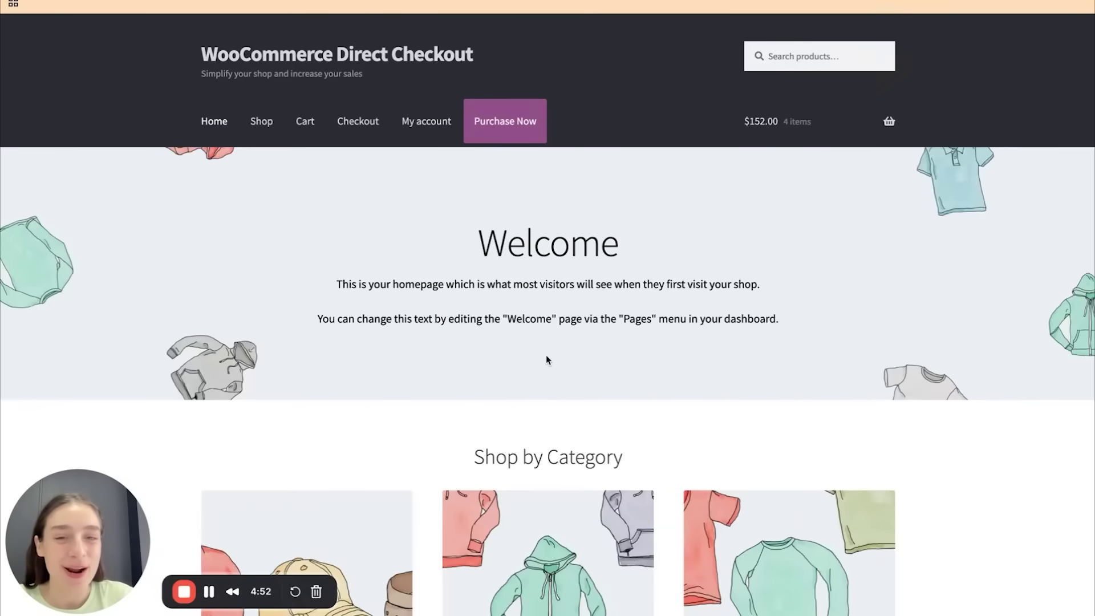
# Step: Add a Vneck Tshirt in colour Blue to the cart from its quick view
pyautogui.scroll(-5, 539, 319)
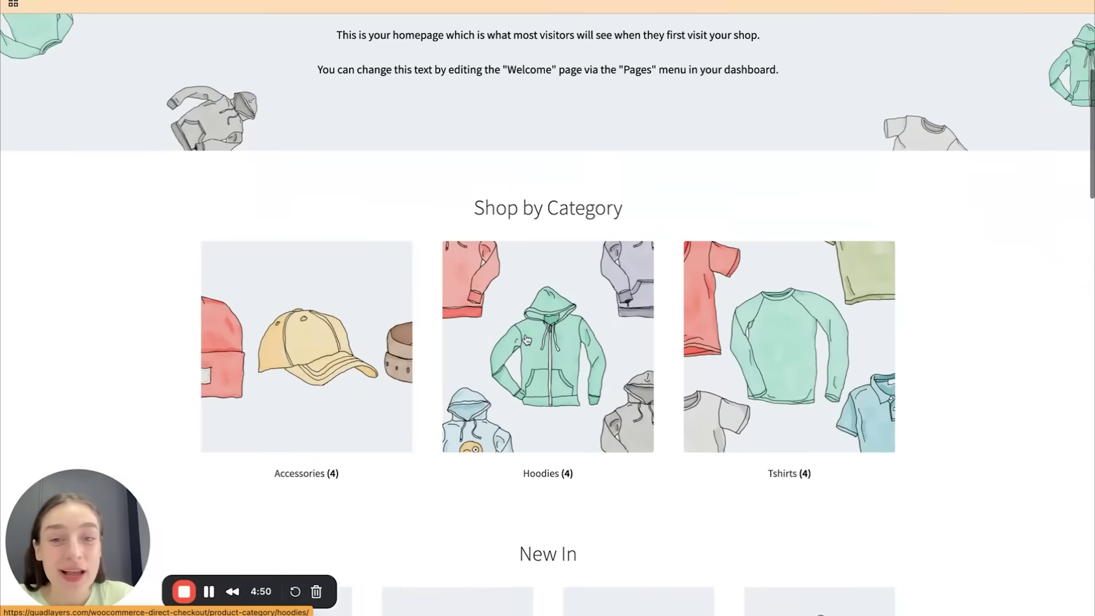
pyautogui.scroll(-8, 507, 371)
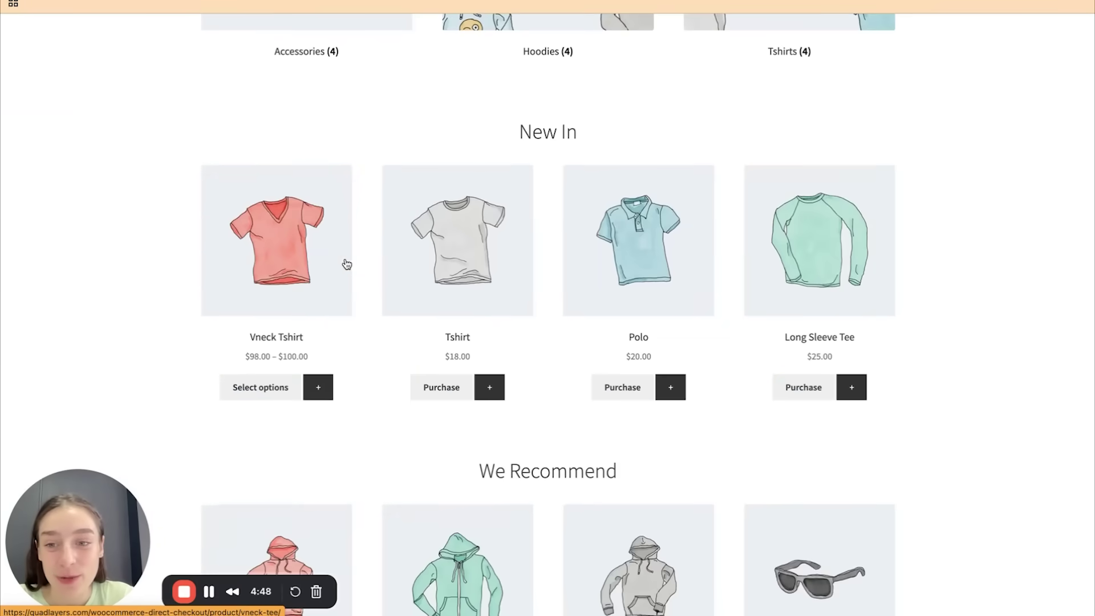
pyautogui.scroll(4, 344, 261)
pyautogui.scroll(-5, 343, 285)
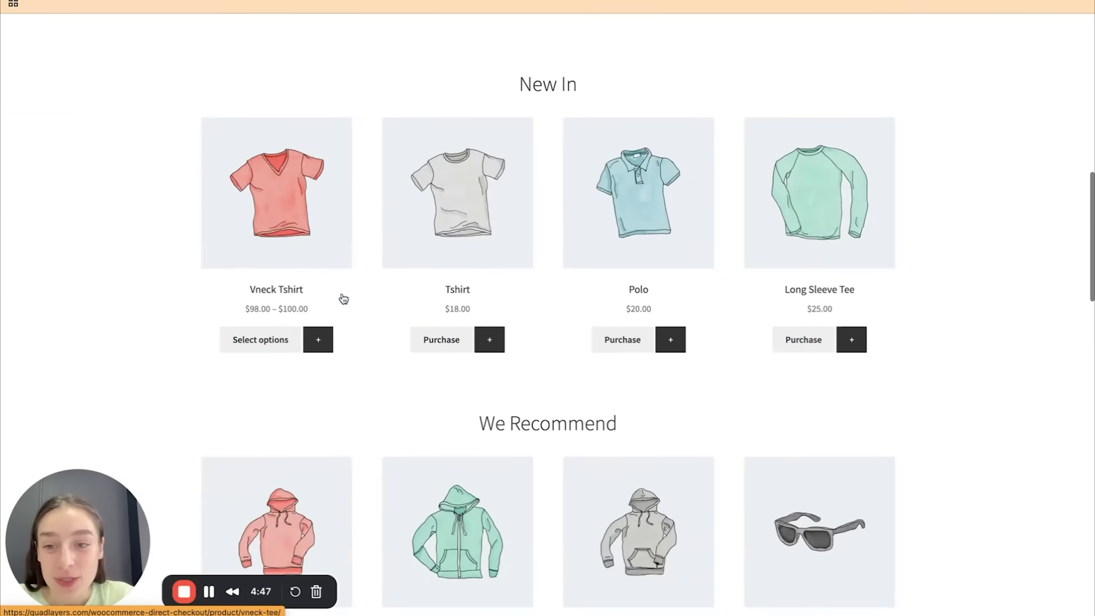
pyautogui.click(321, 342)
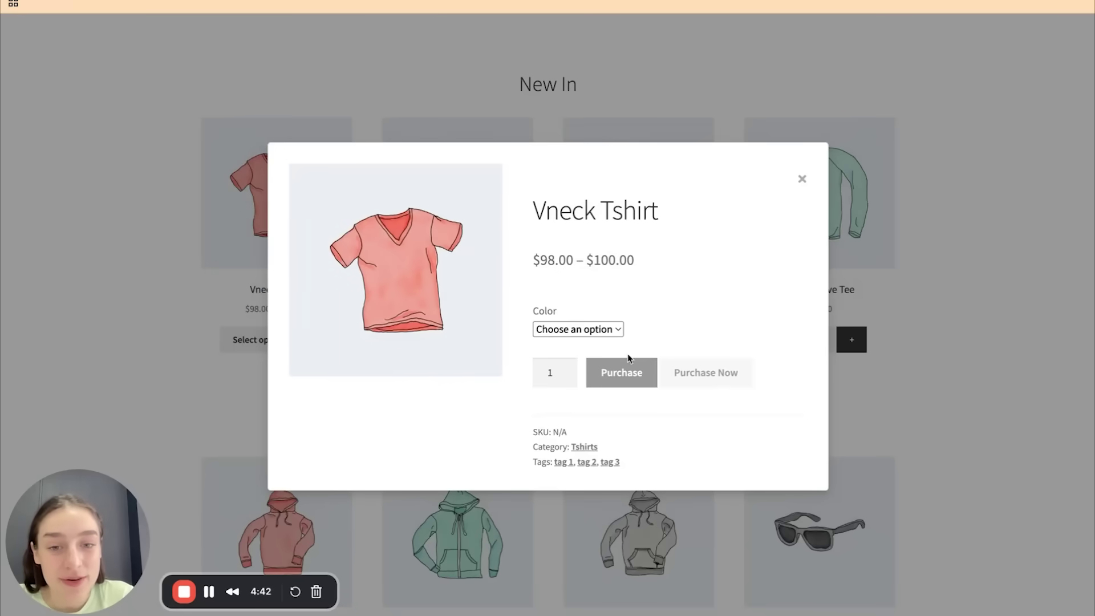
pyautogui.click(580, 331)
pyautogui.click(570, 345)
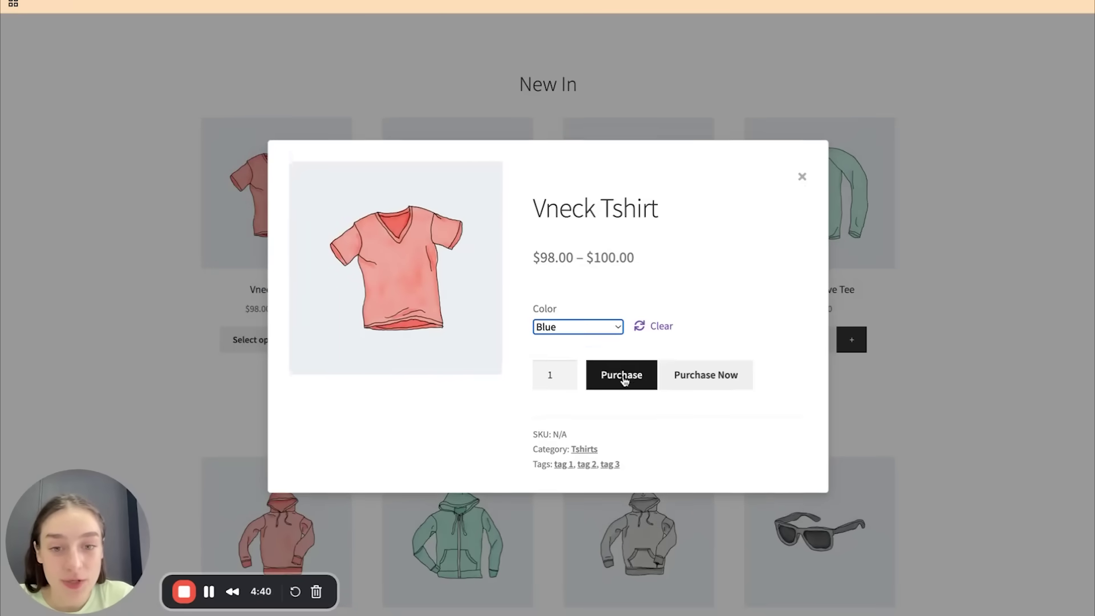
pyautogui.click(625, 388)
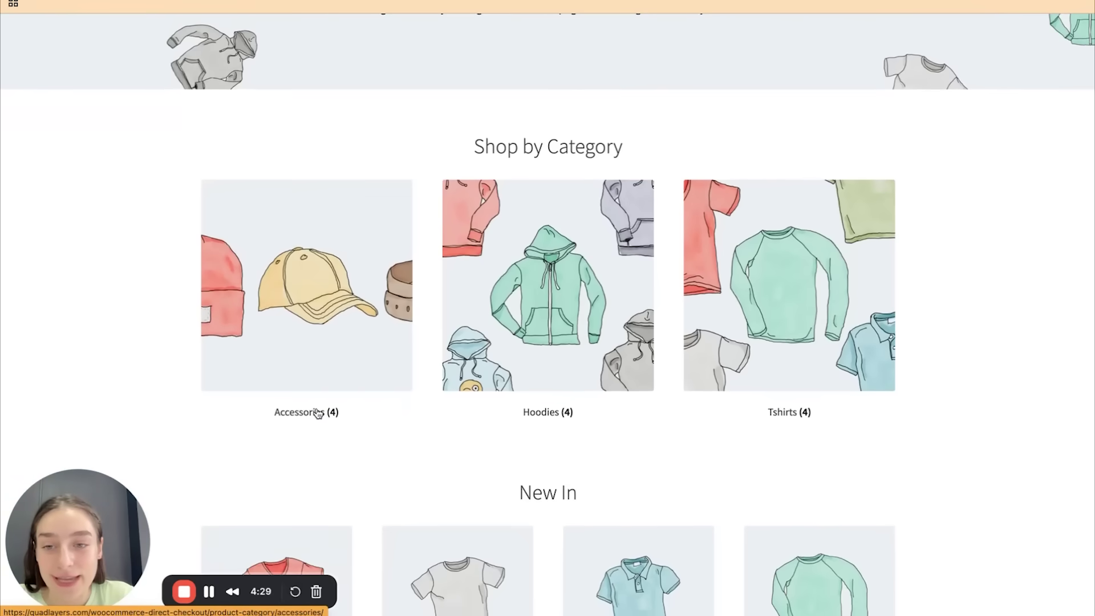
# Step: Add the Beanie from the Accessories category to the cart
pyautogui.click(318, 413)
pyautogui.scroll(-3, 277, 316)
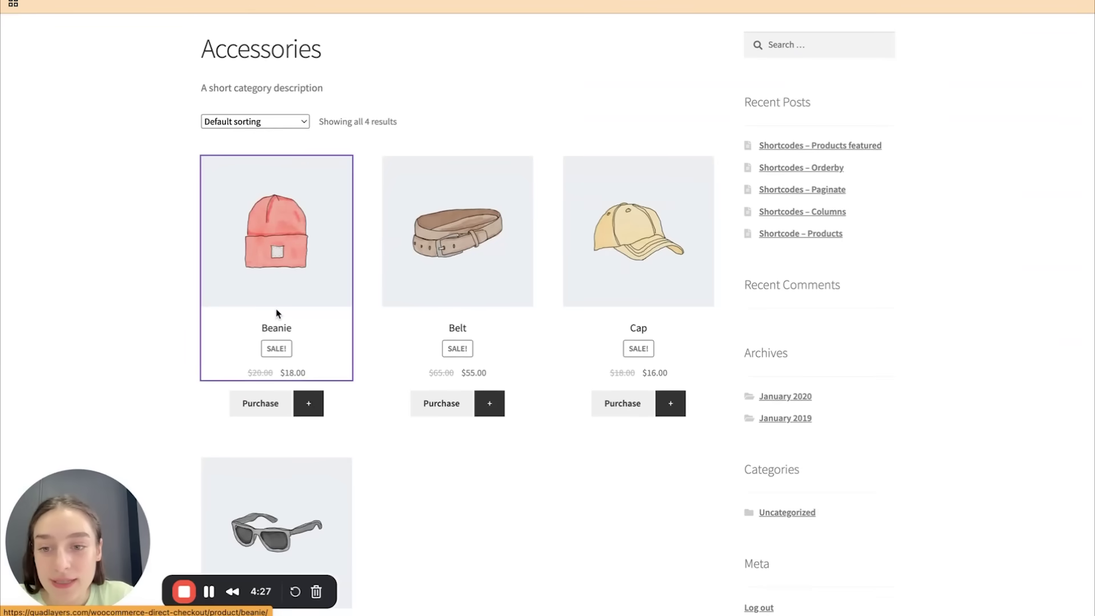
pyautogui.click(278, 313)
pyautogui.click(535, 389)
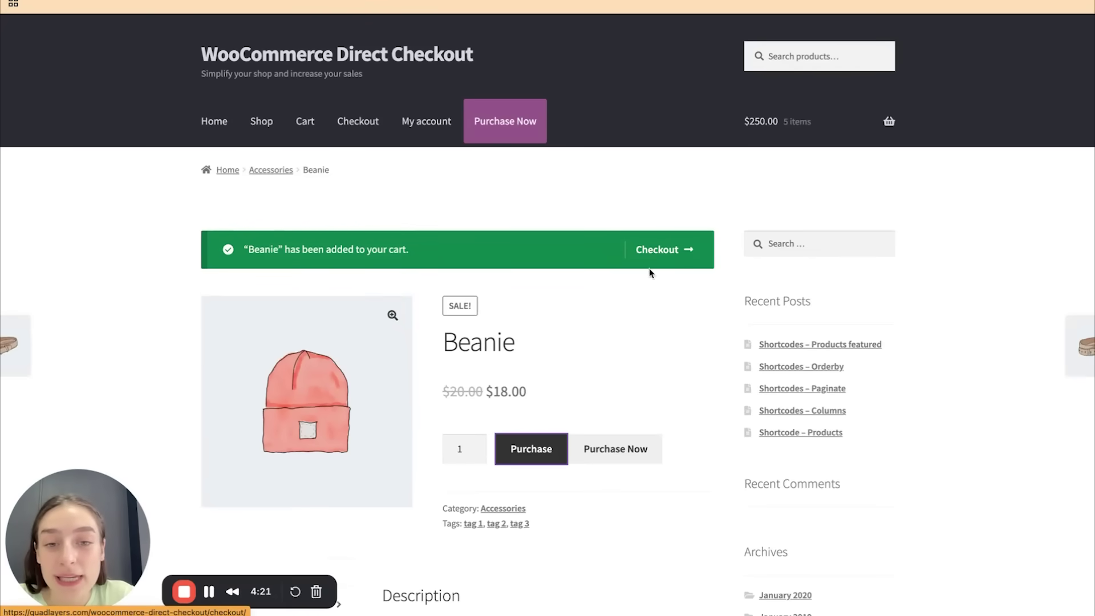
# Step: Go to checkout and remove the blue Vneck Tshirt, leaving only Beanie ×4 in the order
pyautogui.click(664, 253)
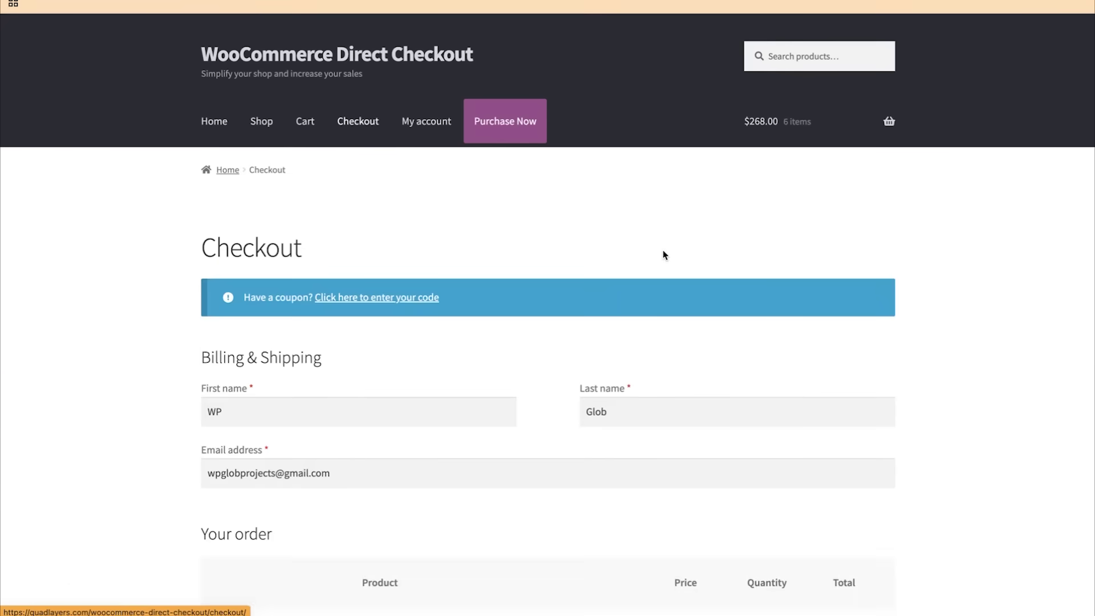
pyautogui.scroll(-8, 552, 303)
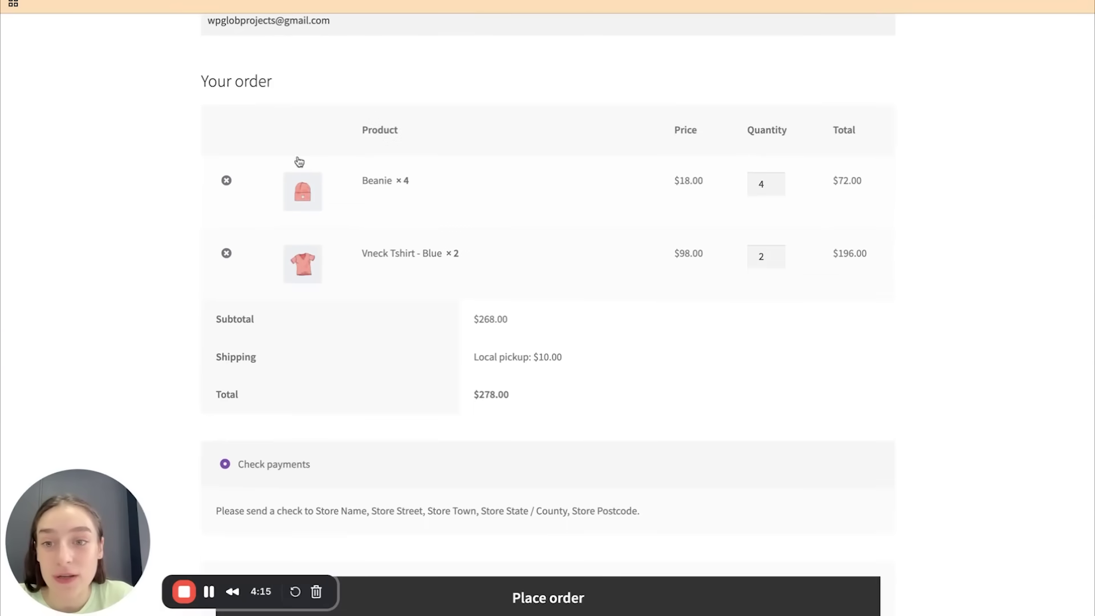
pyautogui.scroll(-2, 415, 296)
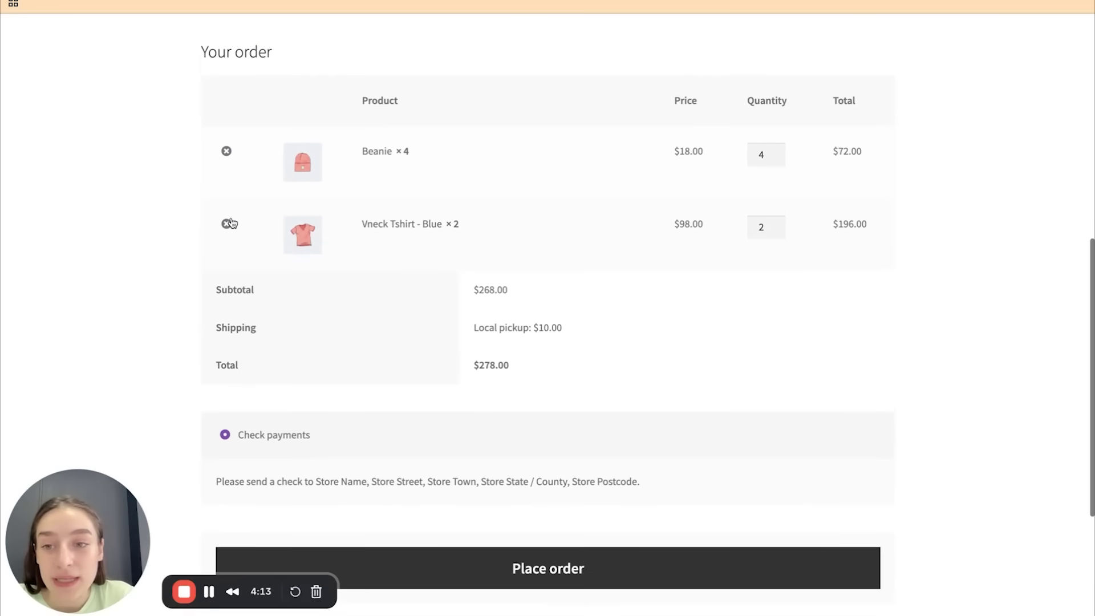
pyautogui.click(226, 217)
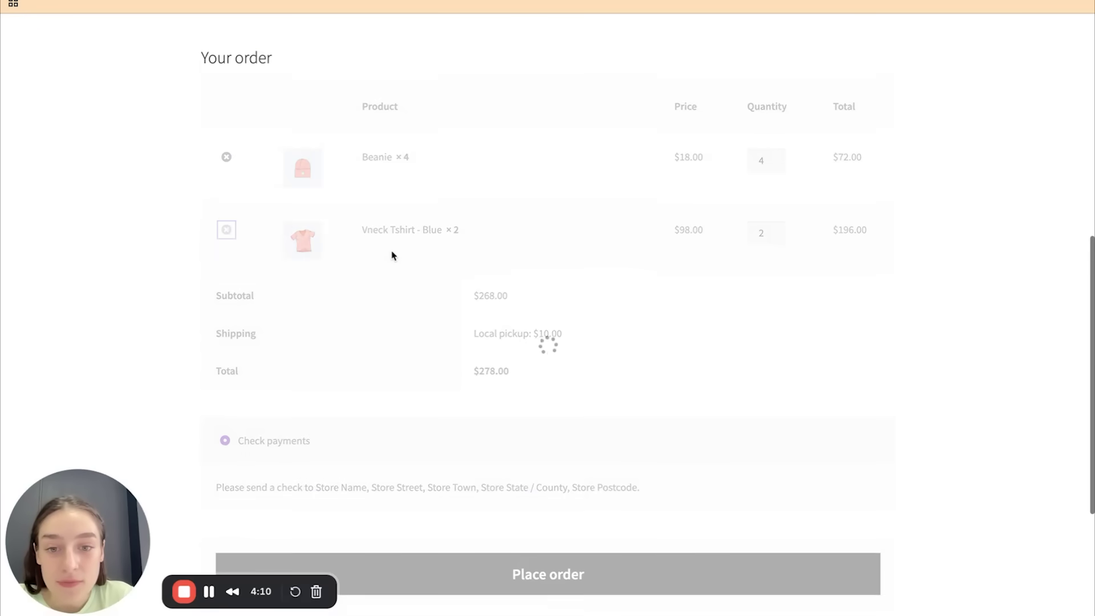
pyautogui.scroll(-10, 391, 252)
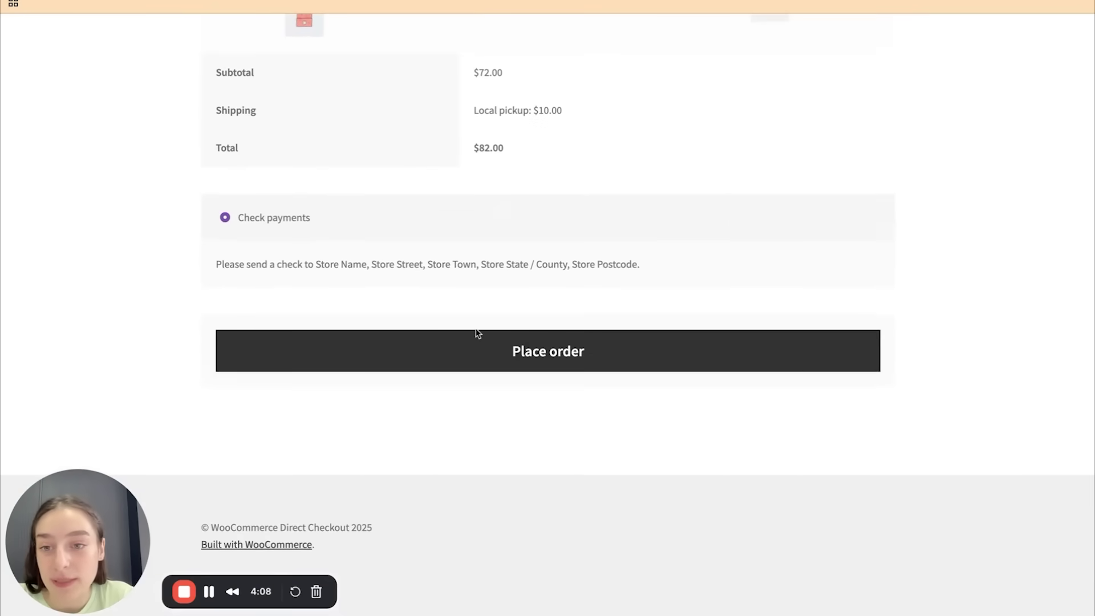
pyautogui.scroll(10, 477, 335)
pyautogui.scroll(-1, 476, 334)
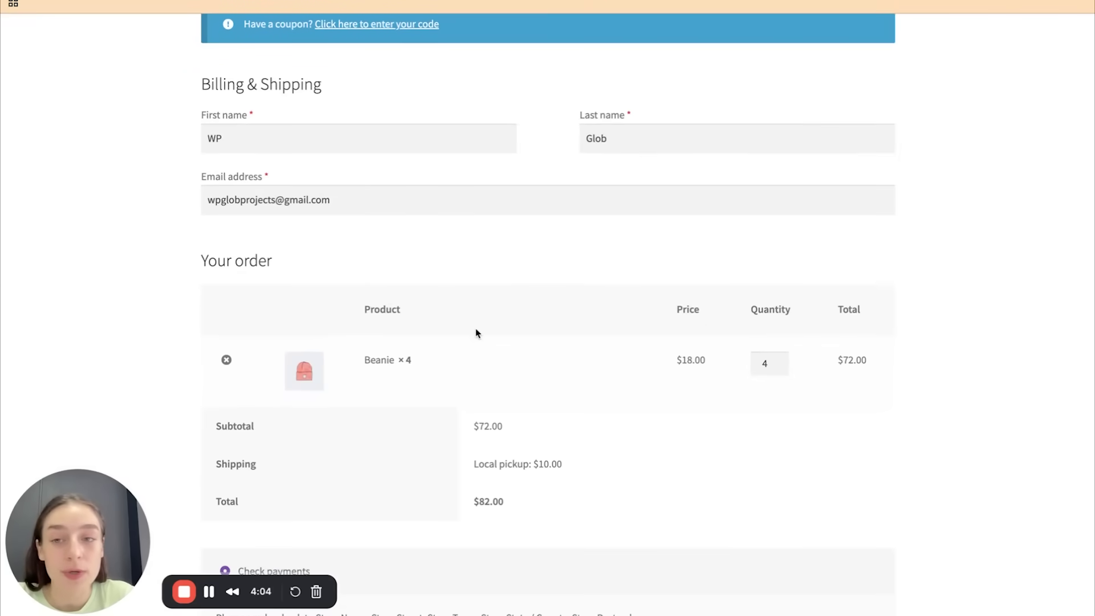
pyautogui.scroll(6, 513, 251)
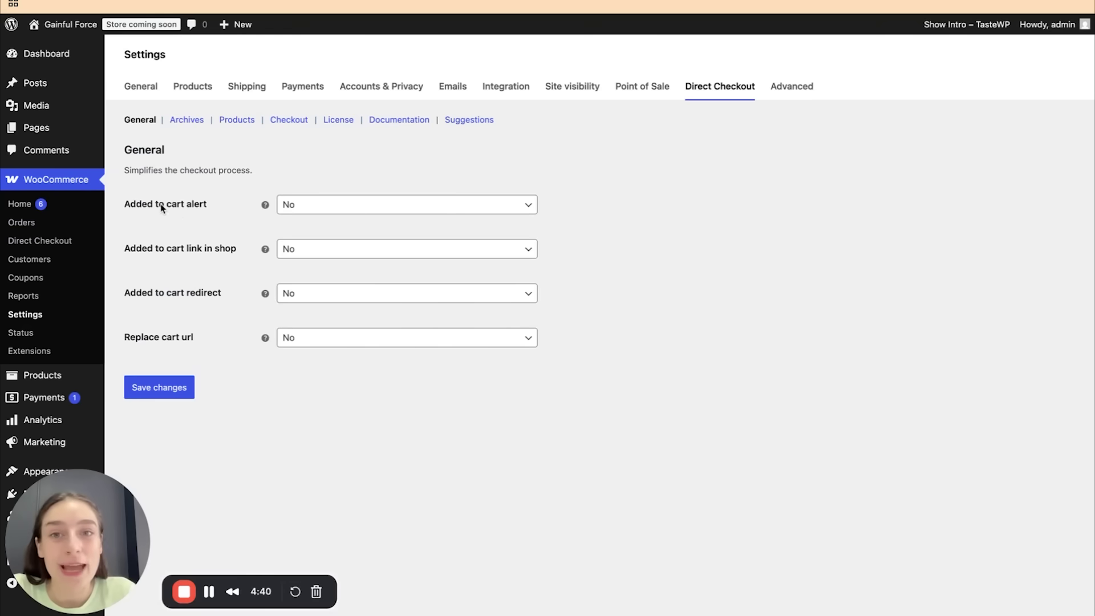
# Step: Leave Added to cart alert at No and set Added to cart redirect to Yes, targeting Cart
pyautogui.click(296, 205)
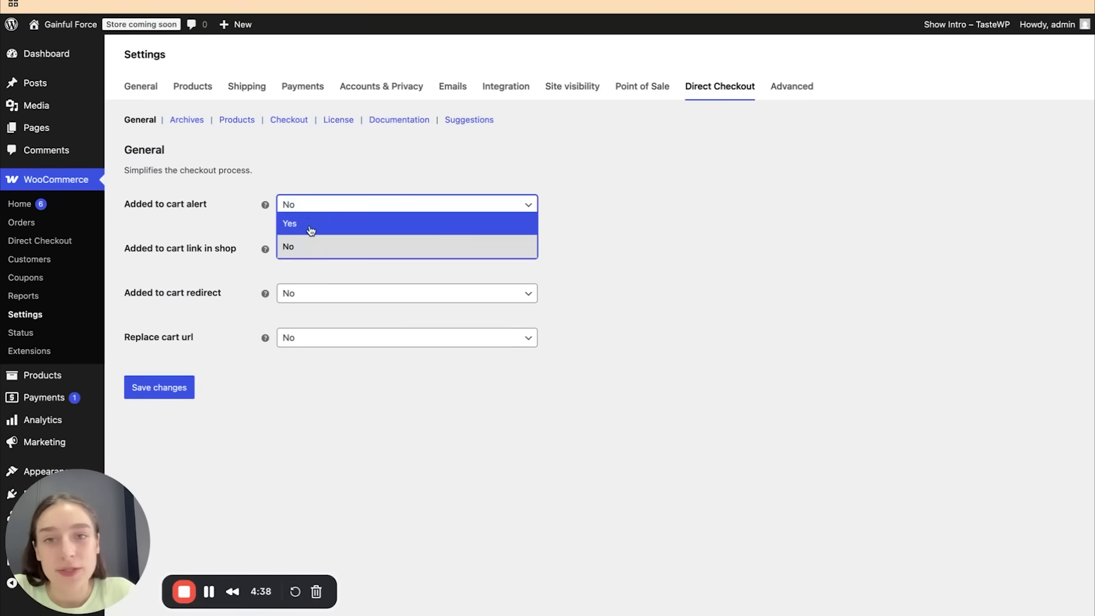
pyautogui.click(260, 222)
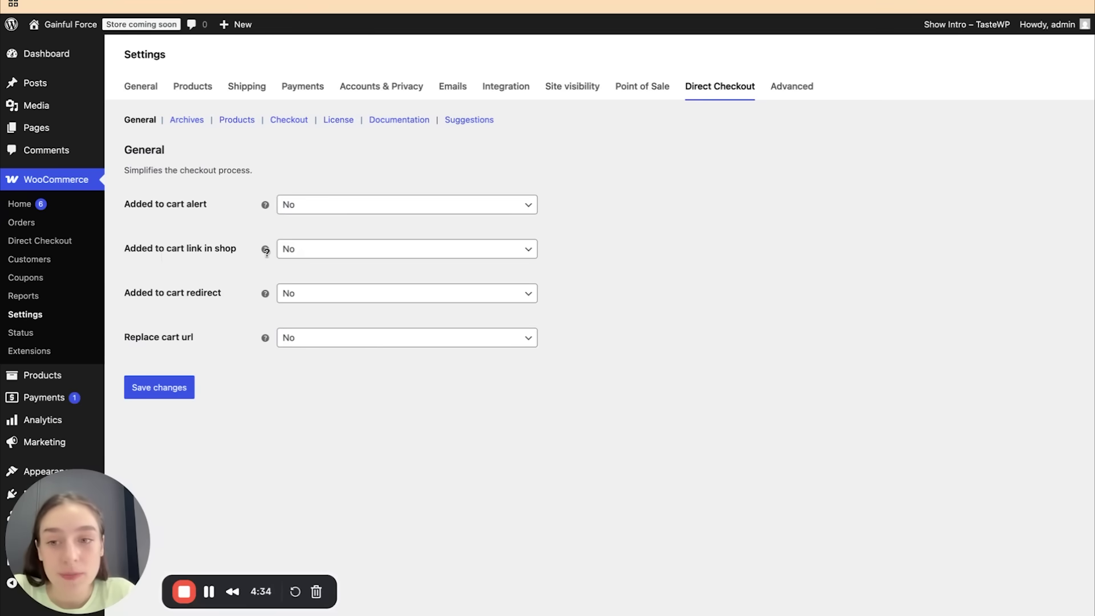
pyautogui.moveTo(265, 251)
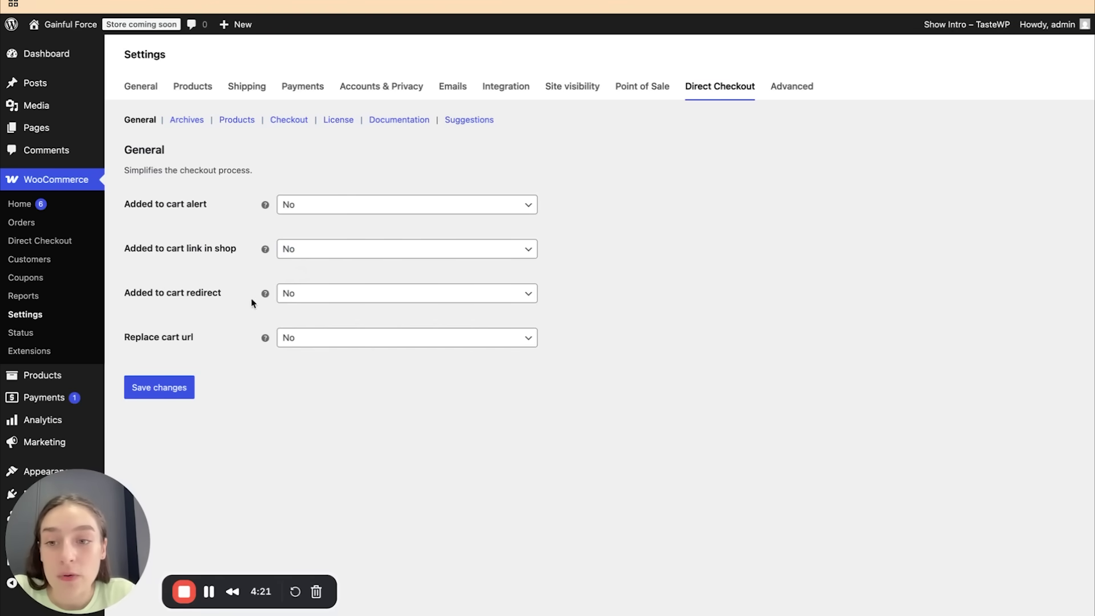
pyautogui.click(291, 297)
pyautogui.click(299, 335)
pyautogui.click(300, 337)
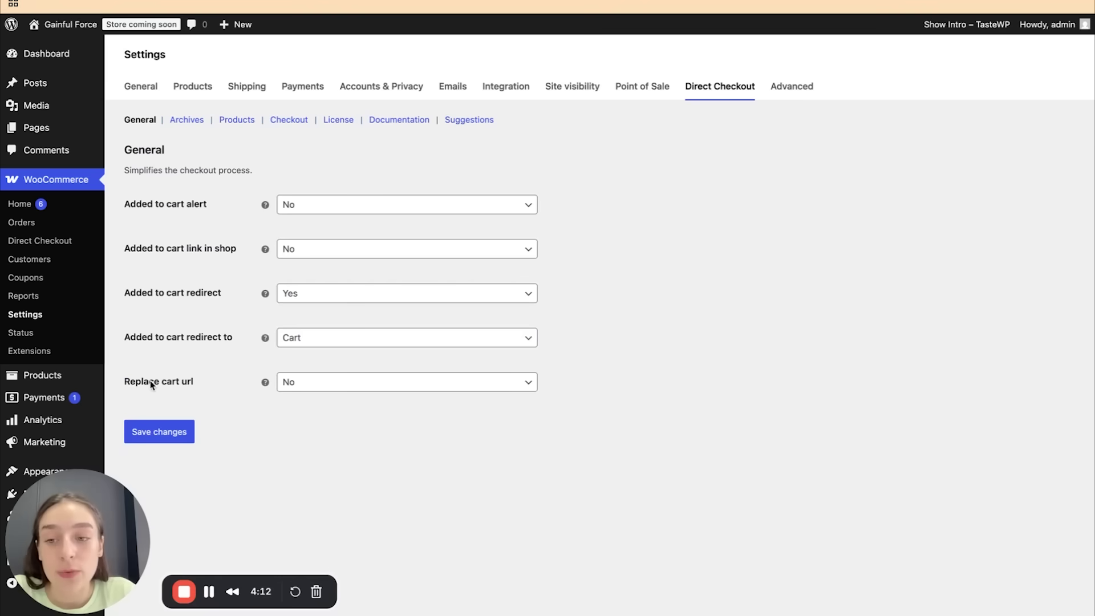
pyautogui.click(313, 380)
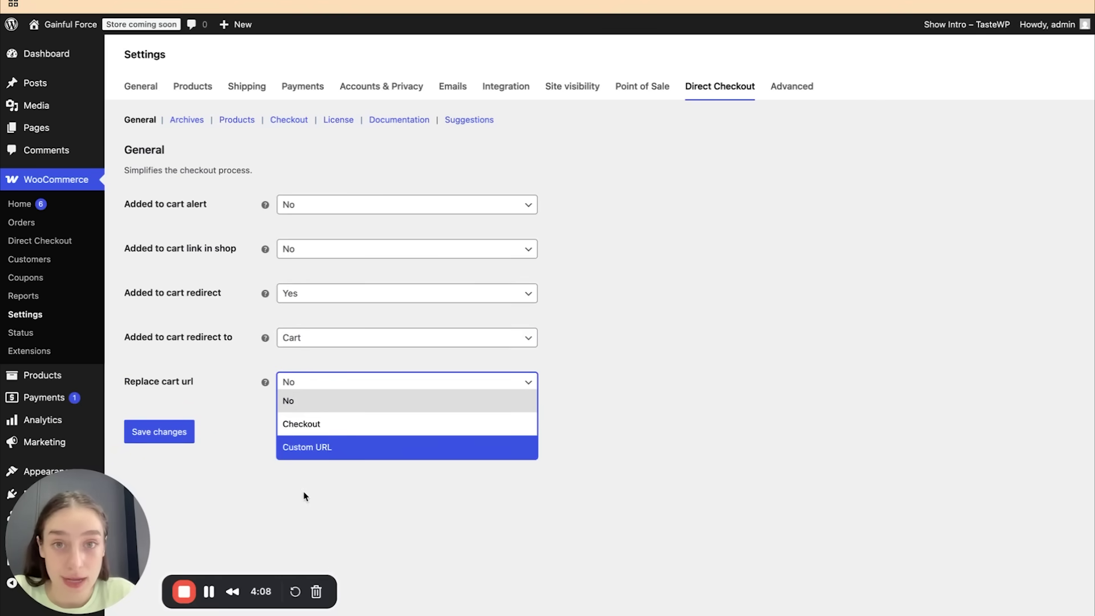
# Step: Keep Replace cart url at No, set Archives Add to cart text to 'Purchase', and save
pyautogui.click(264, 477)
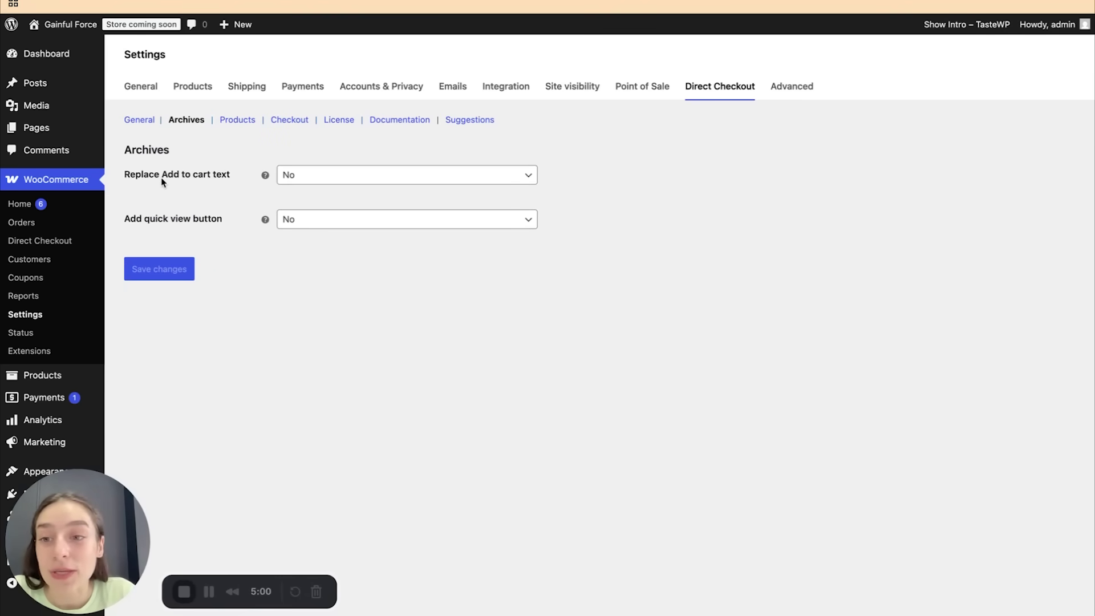
pyautogui.click(298, 177)
pyautogui.click(306, 191)
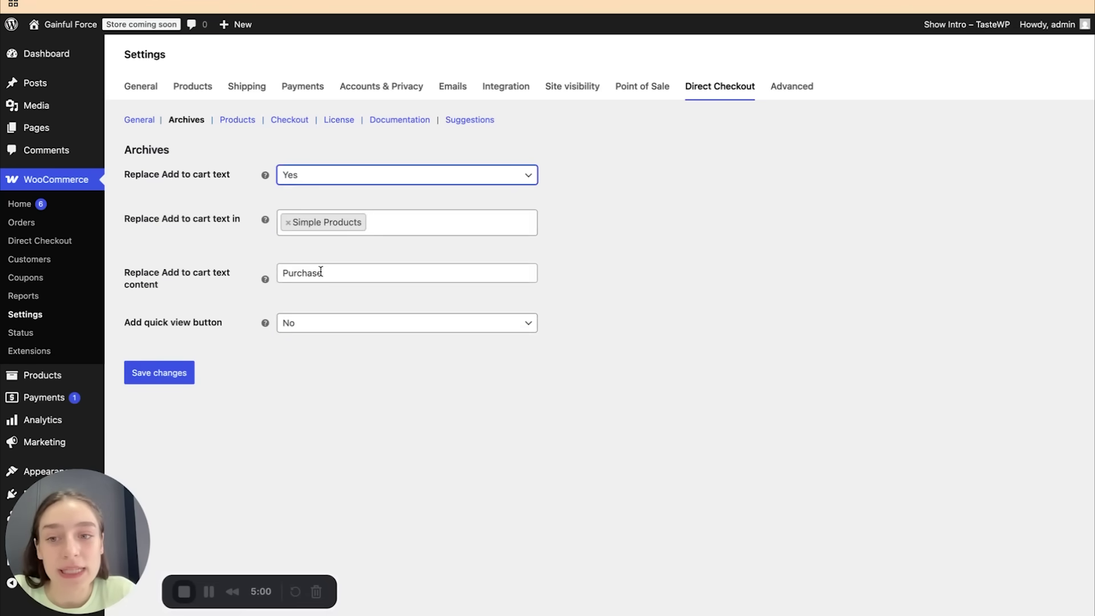
pyautogui.doubleClick(321, 275)
pyautogui.click(319, 274)
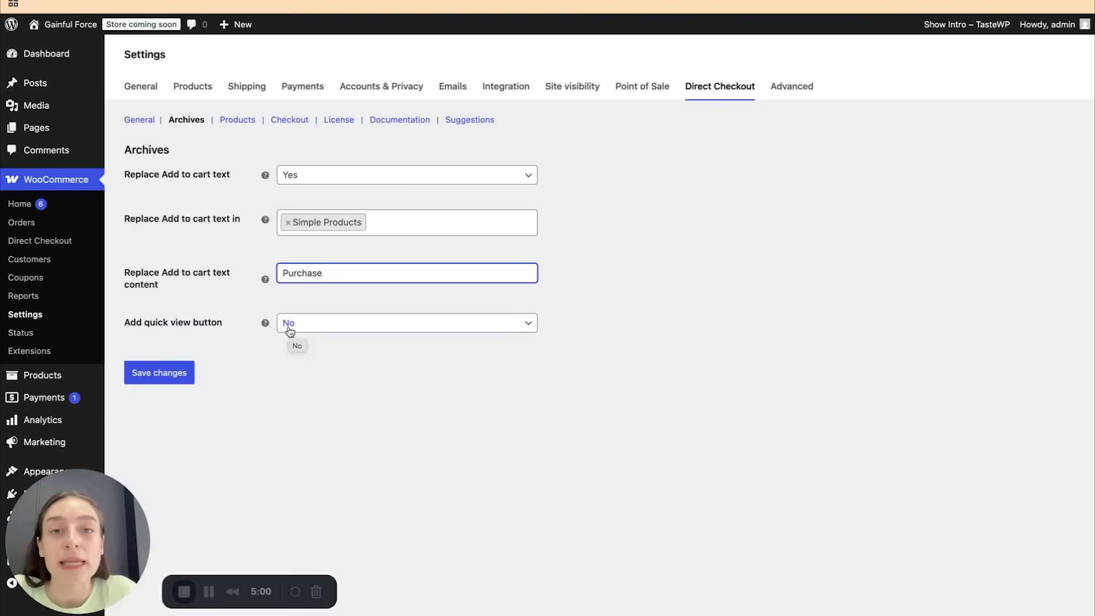
pyautogui.click(182, 377)
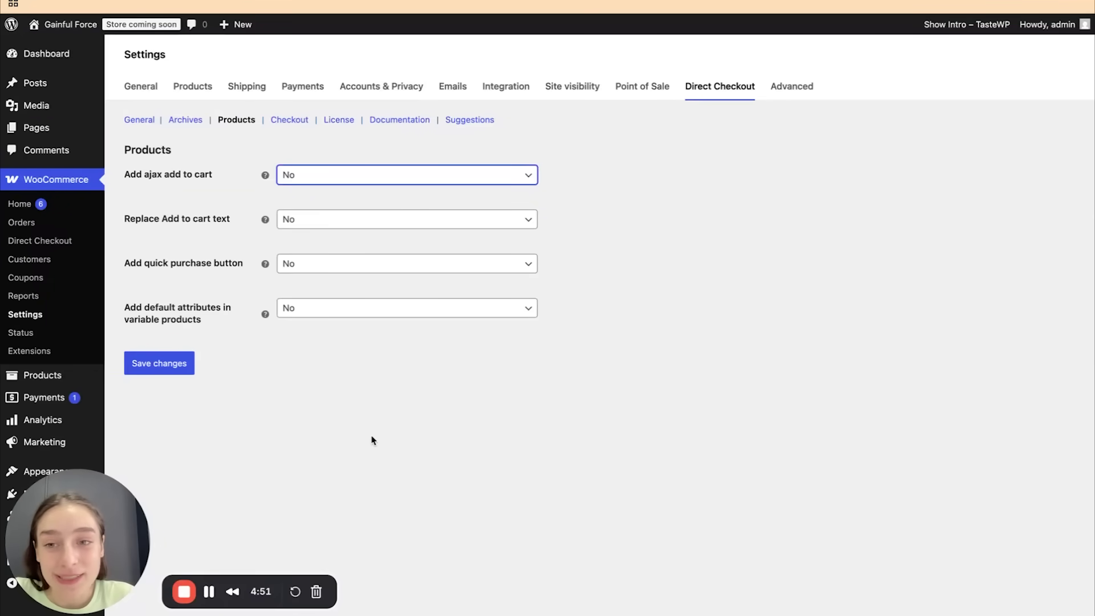
# Step: Enable ajax add to cart, 'Purchase' button text and default attributes for products, then save
pyautogui.click(303, 179)
pyautogui.click(305, 197)
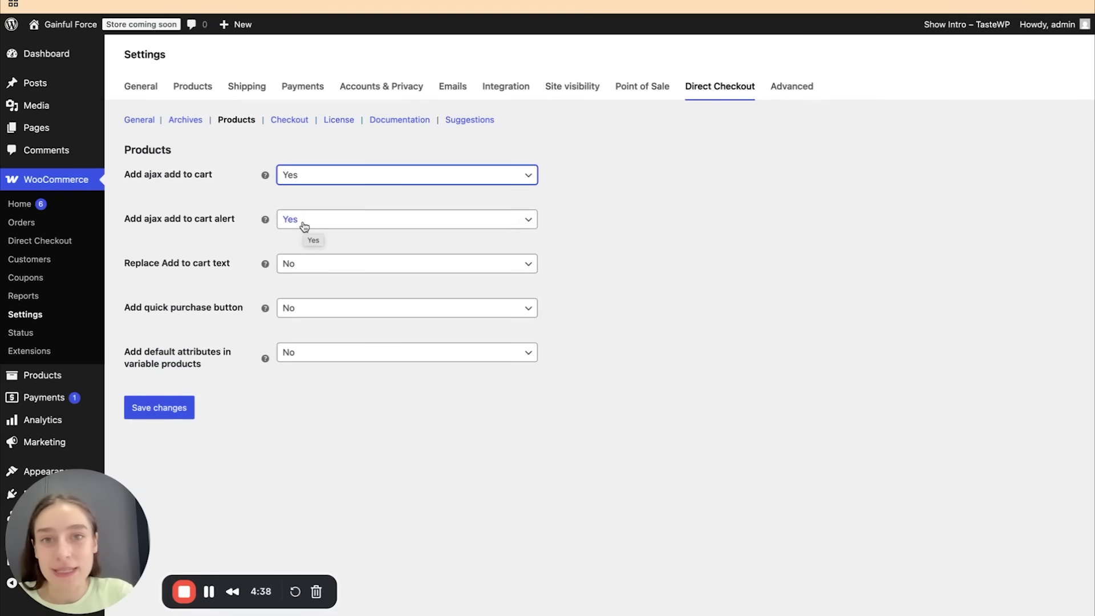
pyautogui.click(290, 266)
pyautogui.click(304, 288)
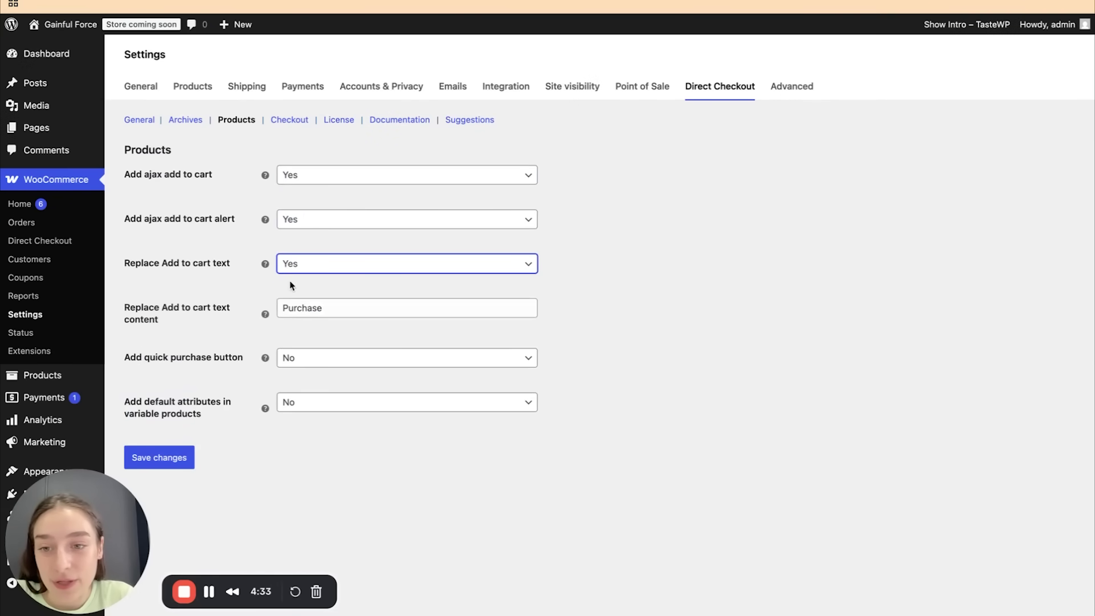
pyautogui.doubleClick(335, 311)
pyautogui.click(291, 327)
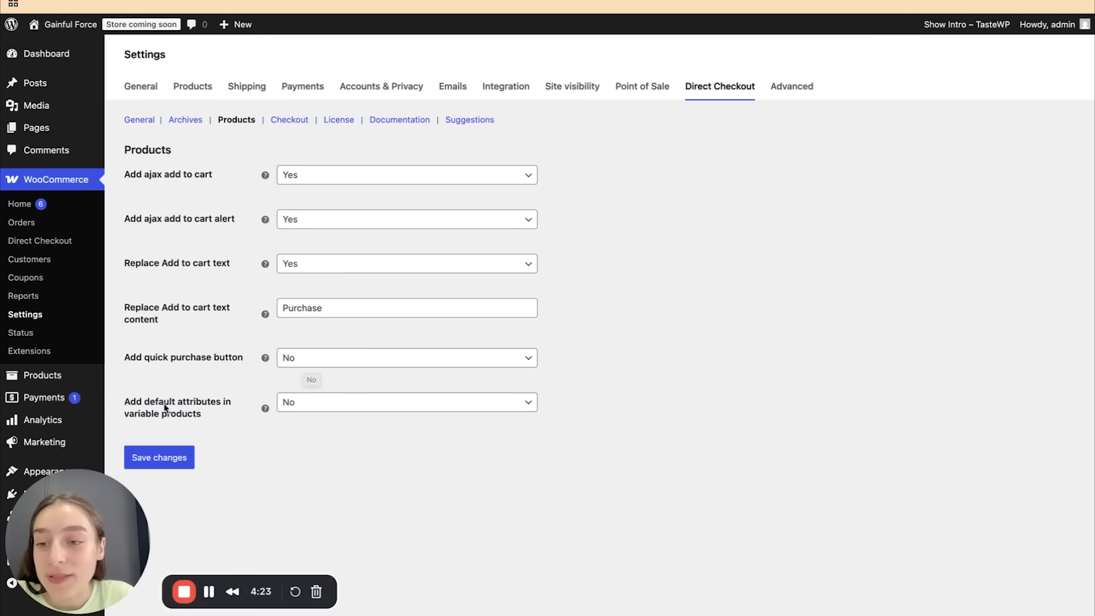
pyautogui.click(320, 406)
pyautogui.click(313, 428)
pyautogui.click(159, 458)
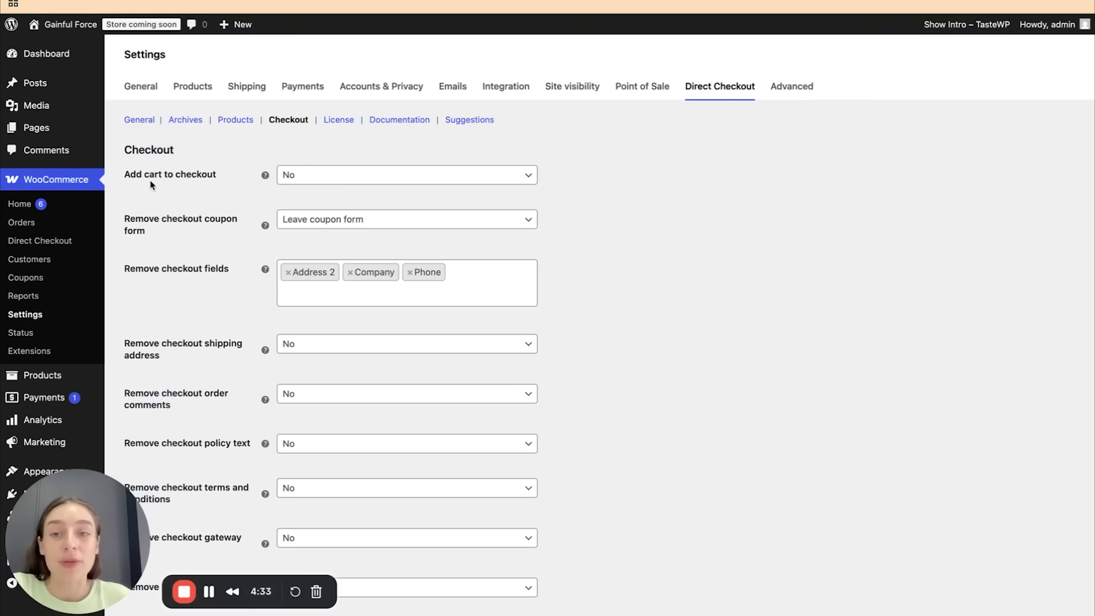
# Step: Set Add cart to checkout to Yes and add Name alongside Remove, Thumbnail, Price, Quantity
pyautogui.click(294, 174)
pyautogui.click(292, 193)
pyautogui.scroll(-1, 292, 239)
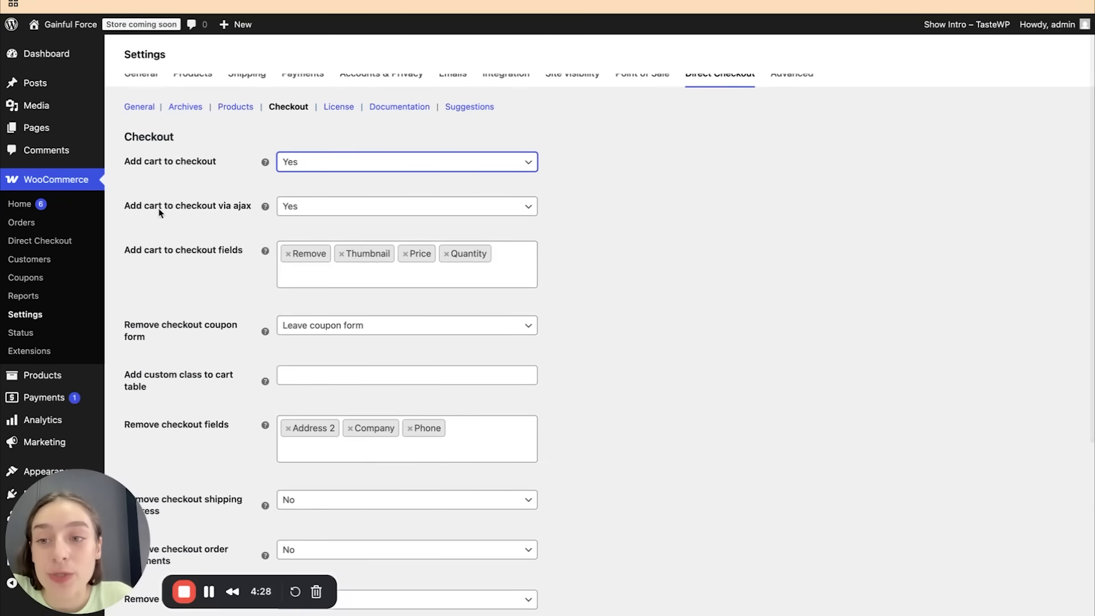
pyautogui.scroll(-1, 265, 249)
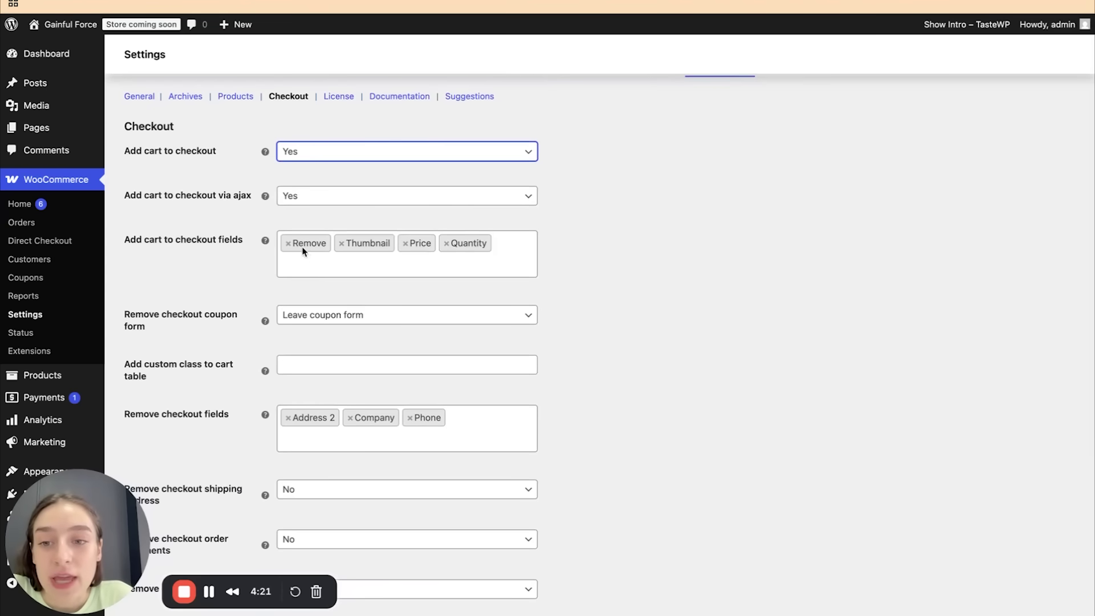
pyautogui.click(305, 256)
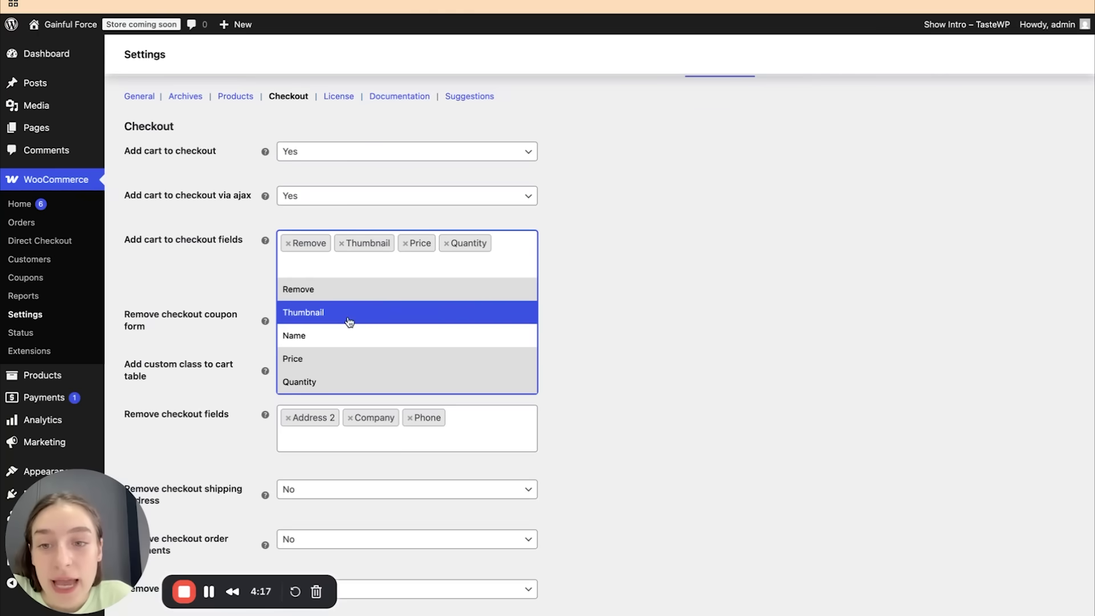
pyautogui.click(321, 338)
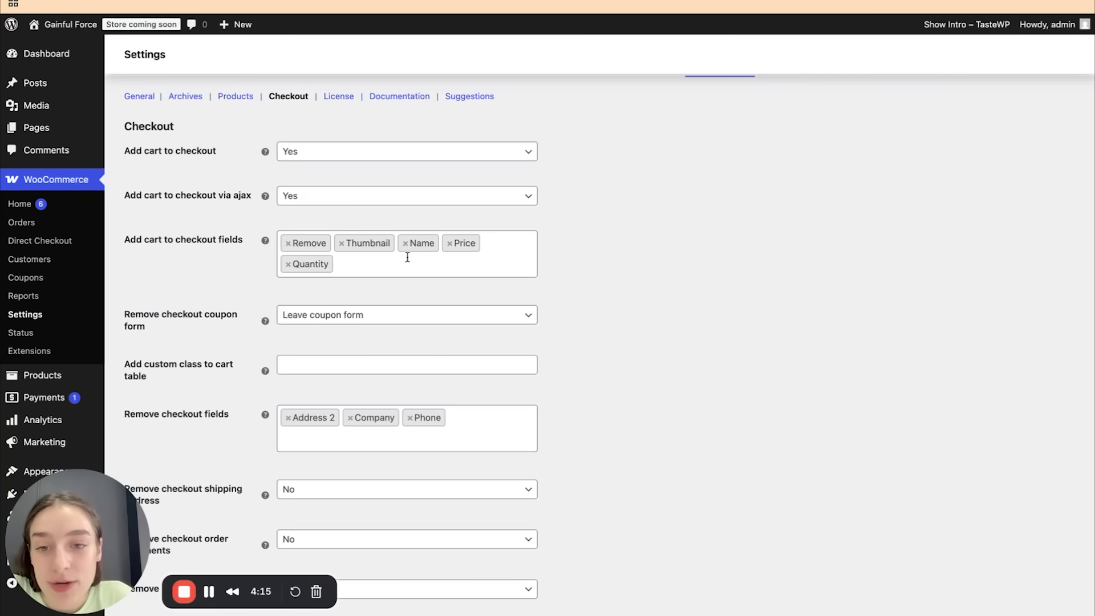
pyautogui.scroll(-1, 351, 274)
pyautogui.scroll(-2, 319, 268)
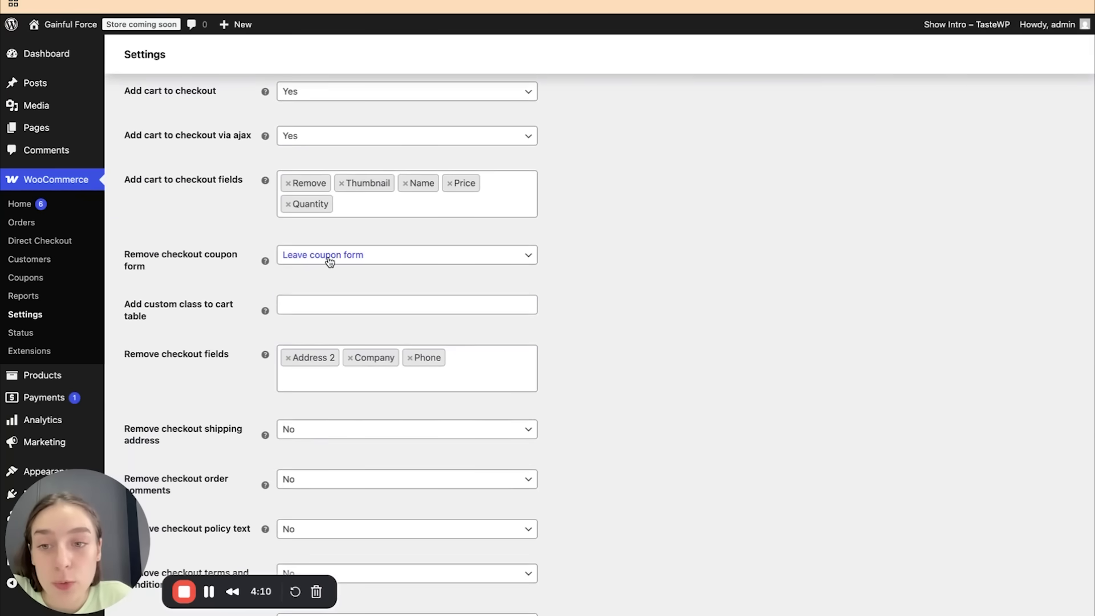
pyautogui.click(328, 257)
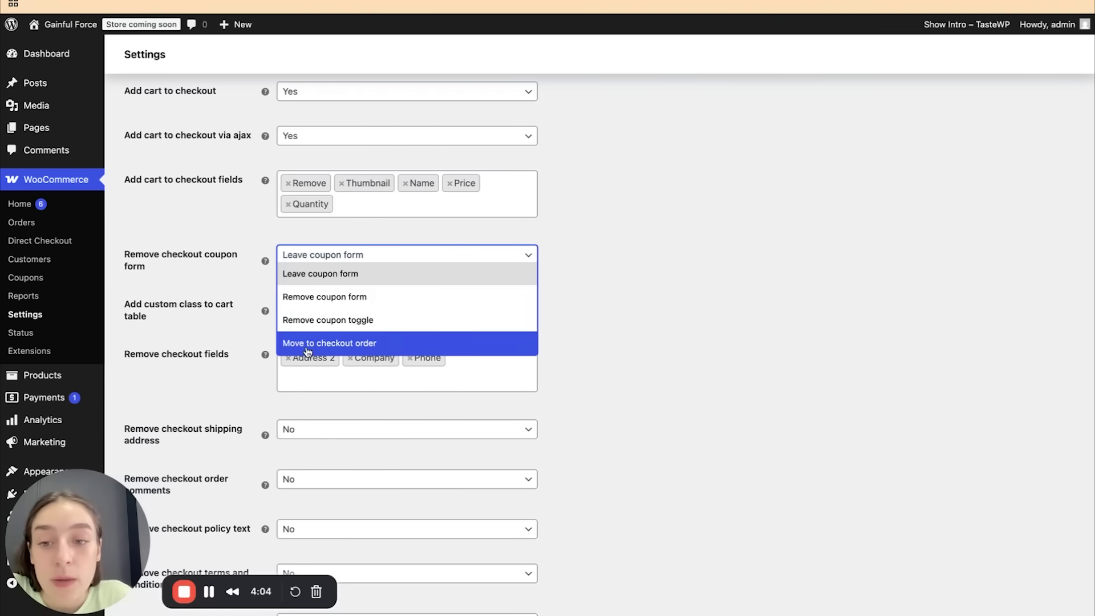
pyautogui.scroll(-3, 269, 297)
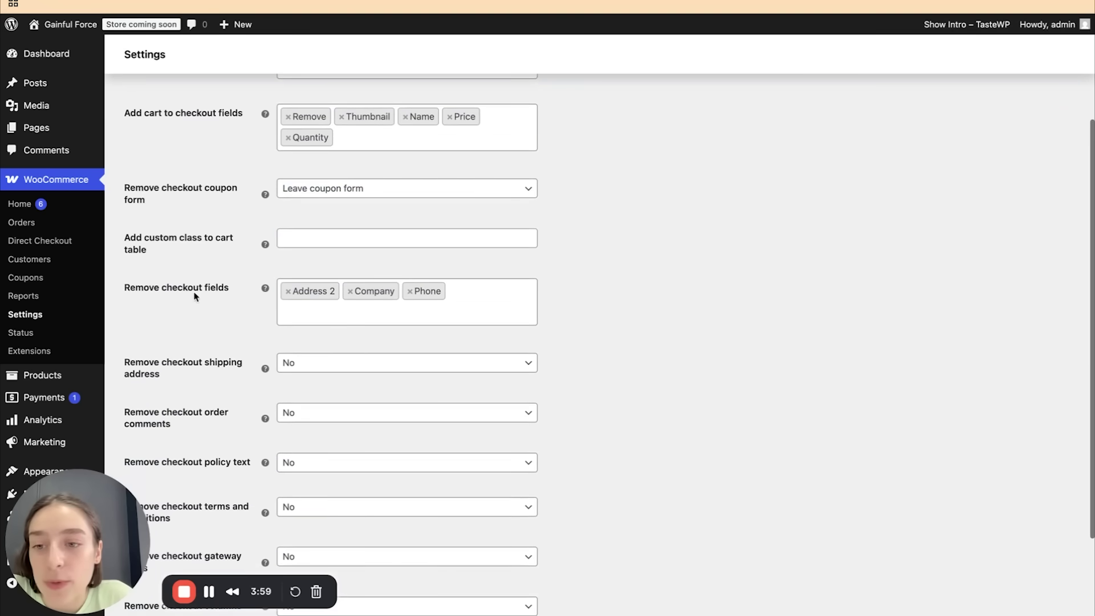
pyautogui.click(315, 305)
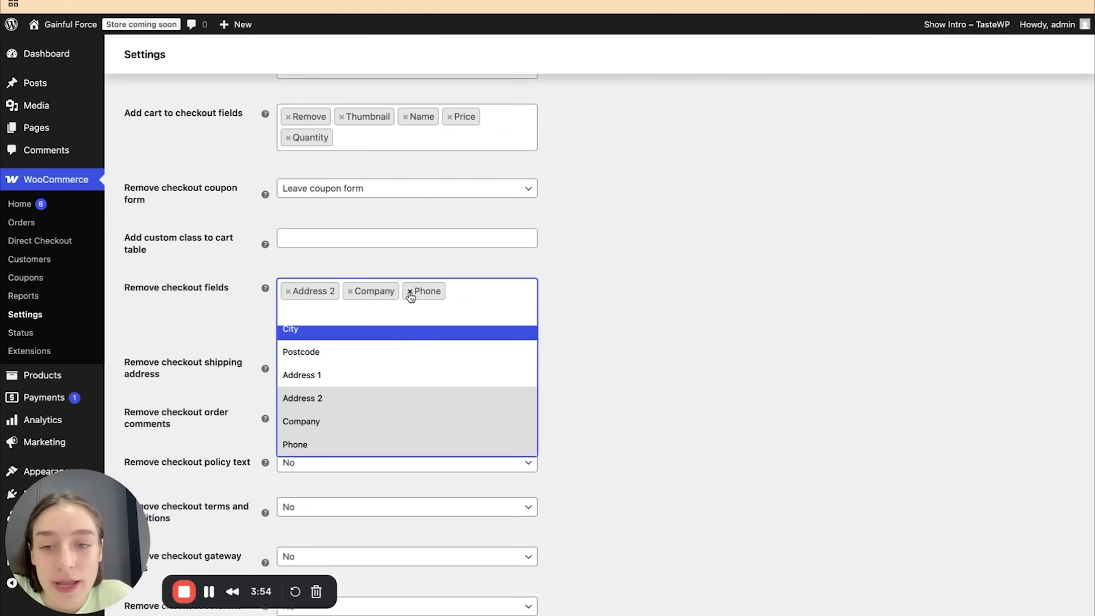
pyautogui.scroll(1, 380, 375)
pyautogui.scroll(3, 380, 377)
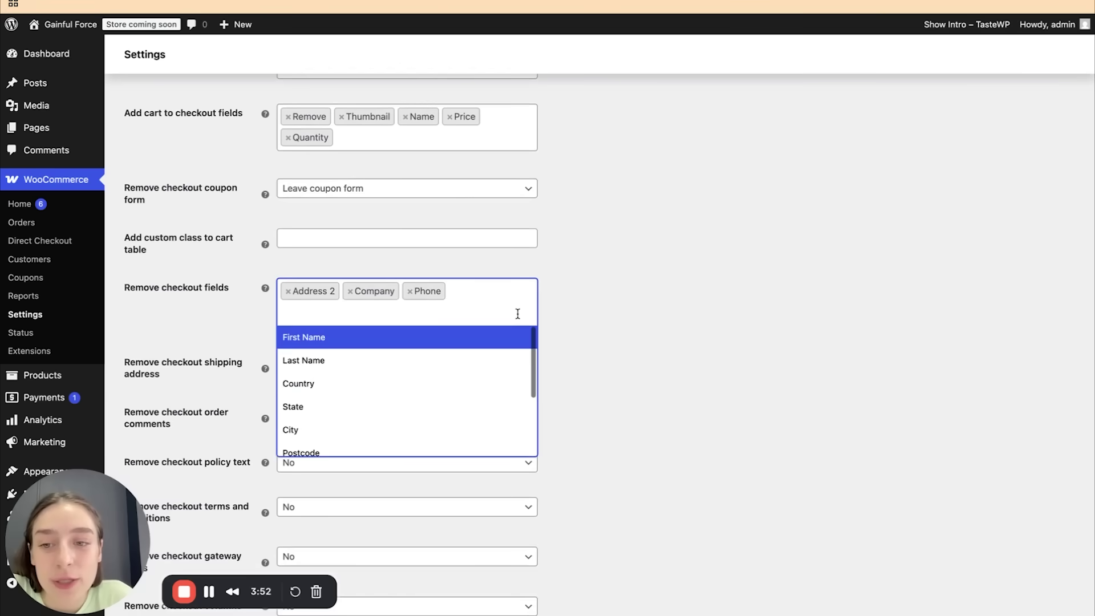
pyautogui.click(552, 295)
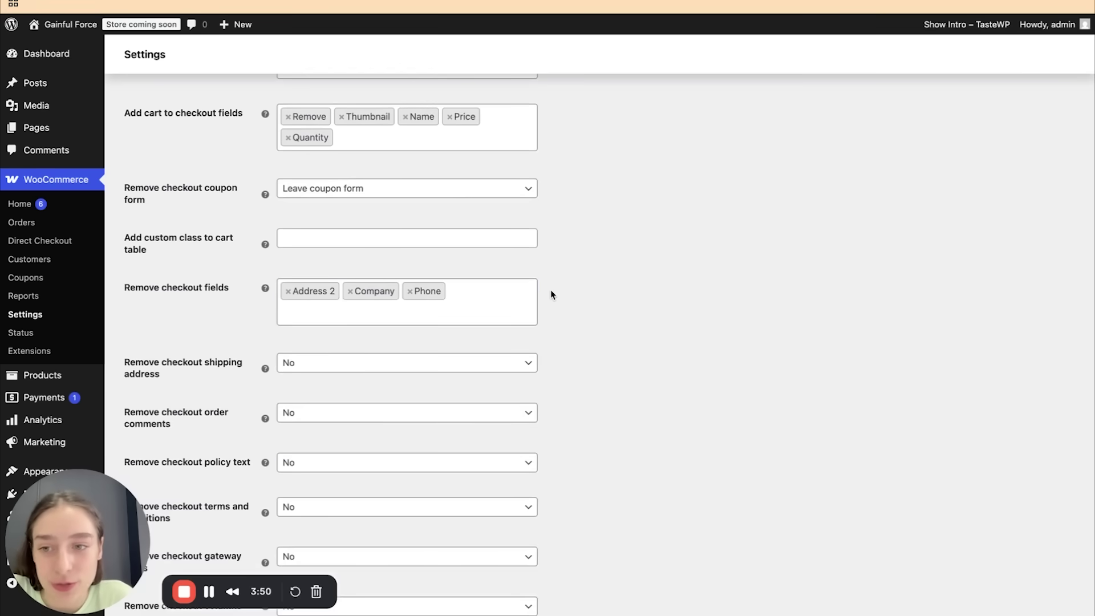
pyautogui.scroll(-2, 186, 265)
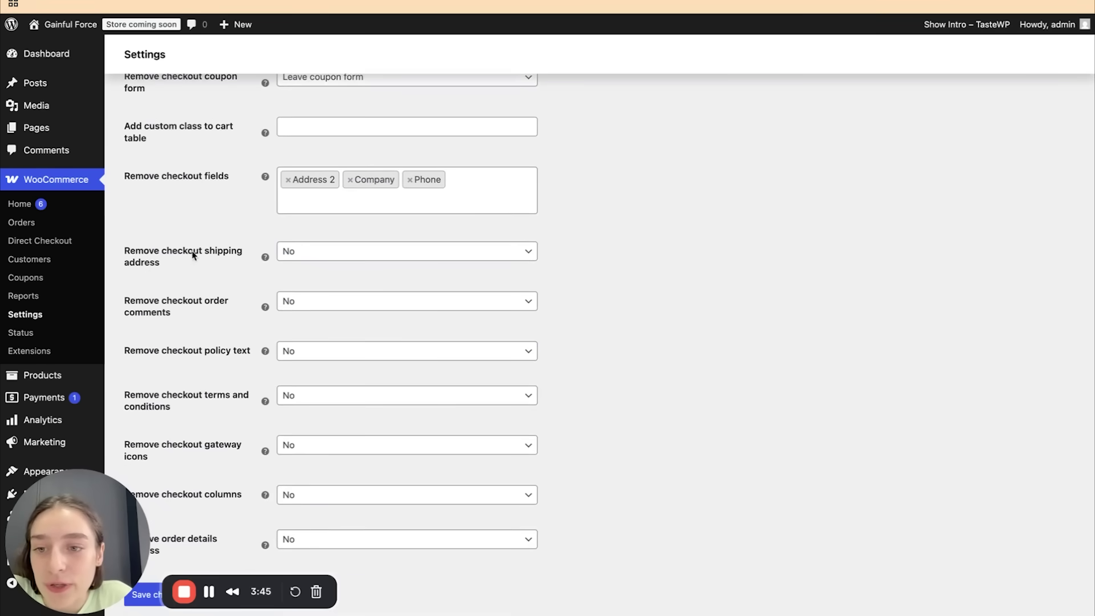